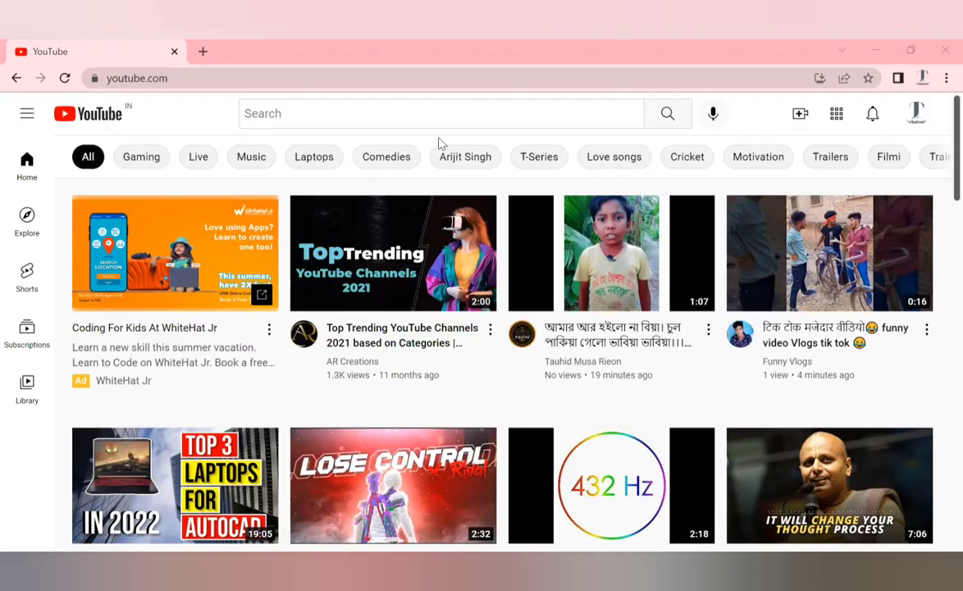
Go to YouTube Studio from the account menu and dismiss the 2-Step Verification banner.
left_click(918, 119)
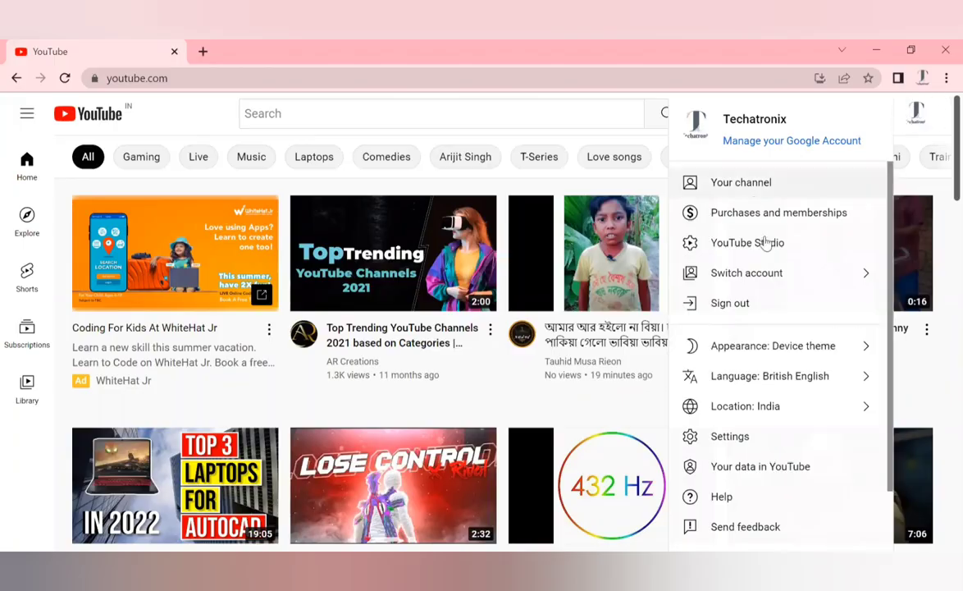
left_click(737, 251)
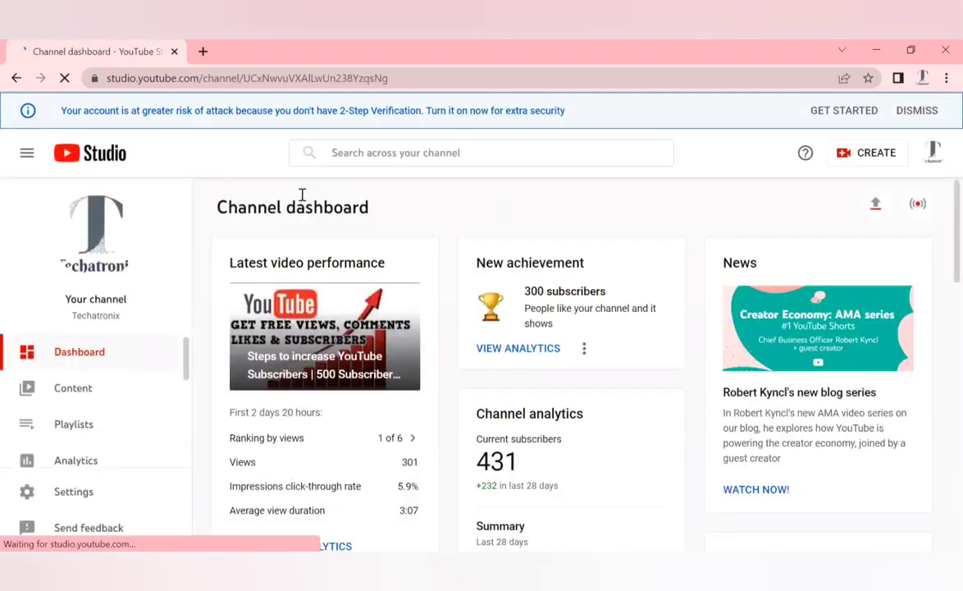
left_click(916, 110)
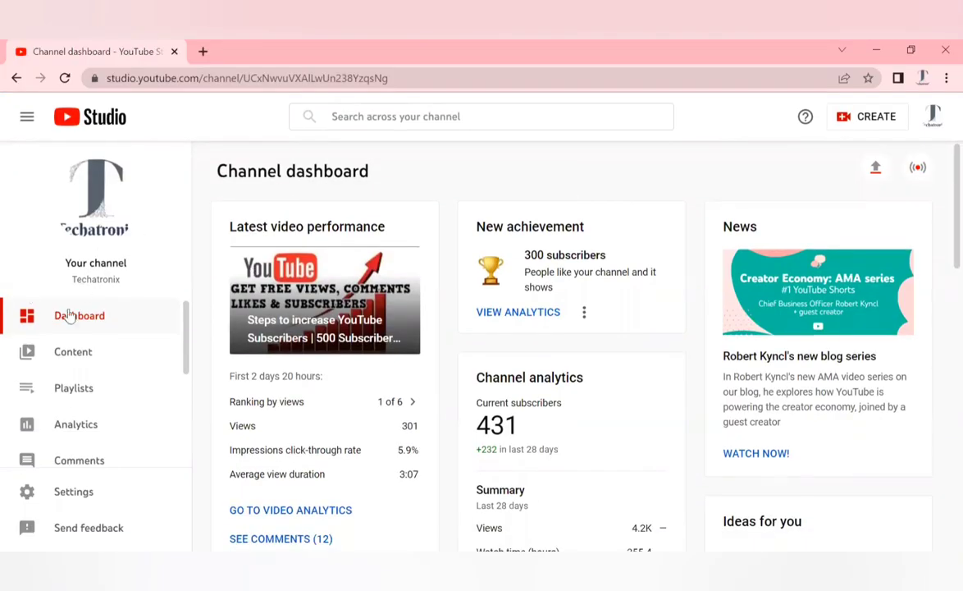
Open channel Analytics and step through its Content, Audience and Research tabs.
left_click(89, 425)
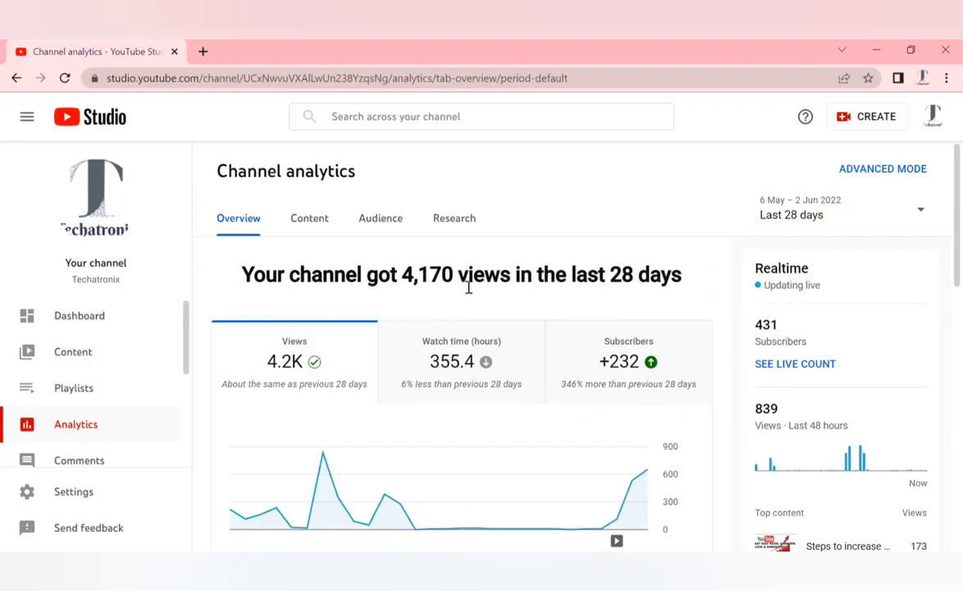
left_click(310, 220)
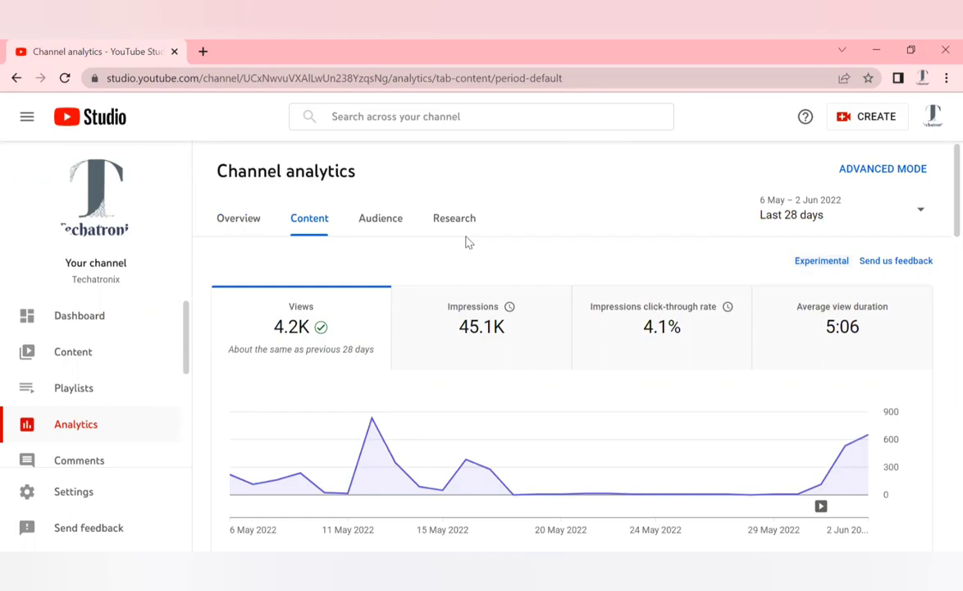
left_click(378, 220)
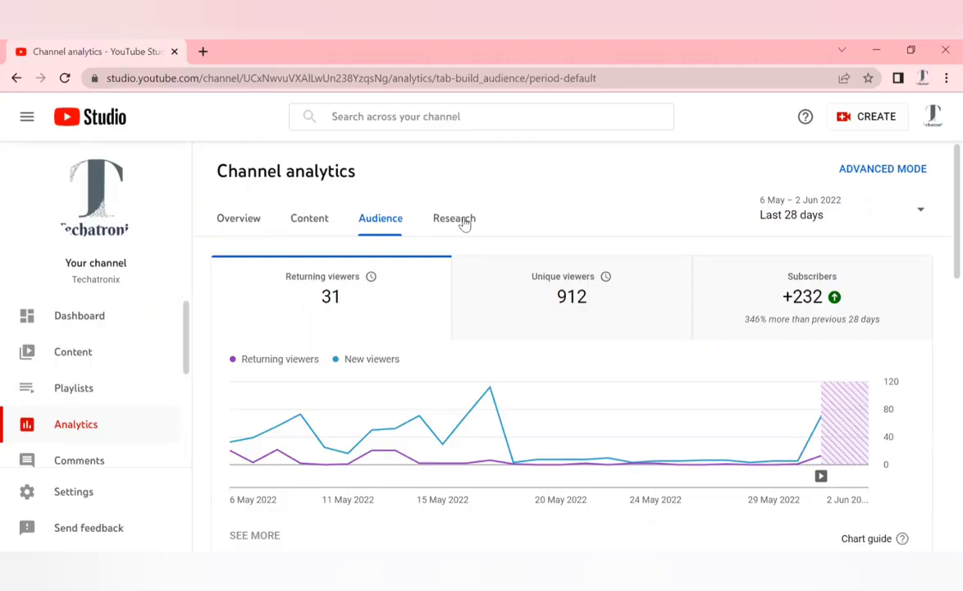
left_click(464, 225)
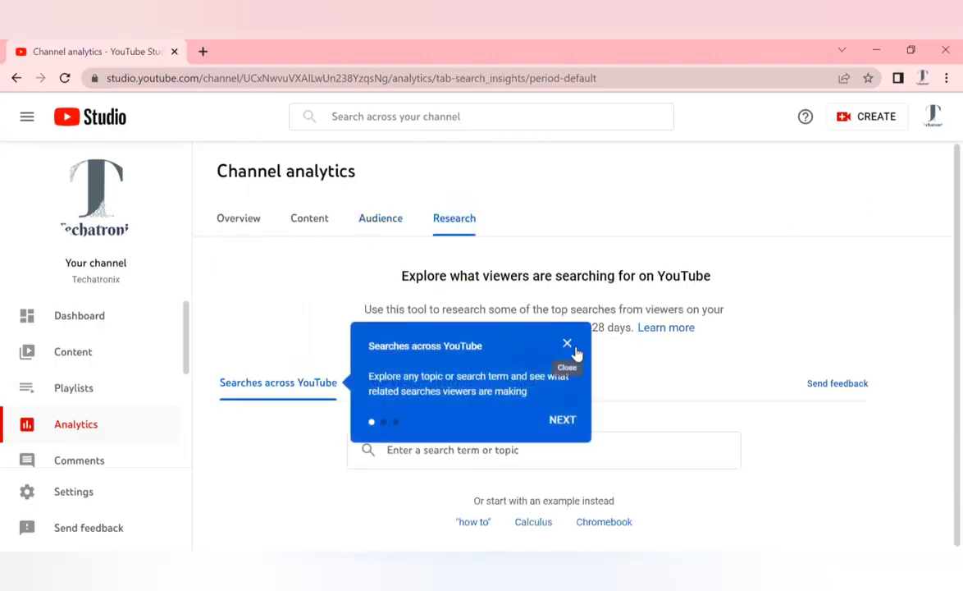
Search 'KGF' across YouTube in Research and browse results like 'kgf chapter 2'.
left_click(567, 343)
left_click(465, 449)
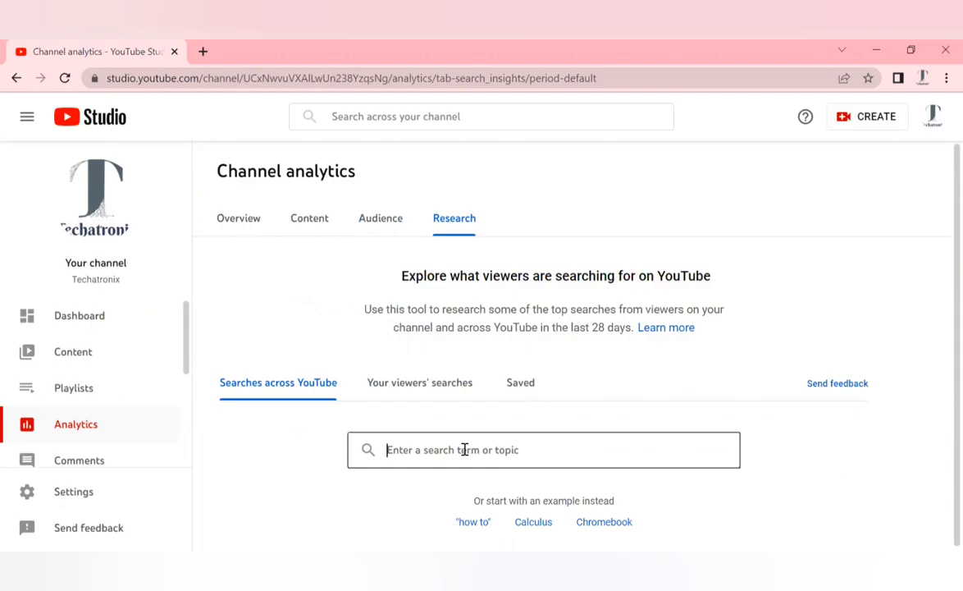
type("K")
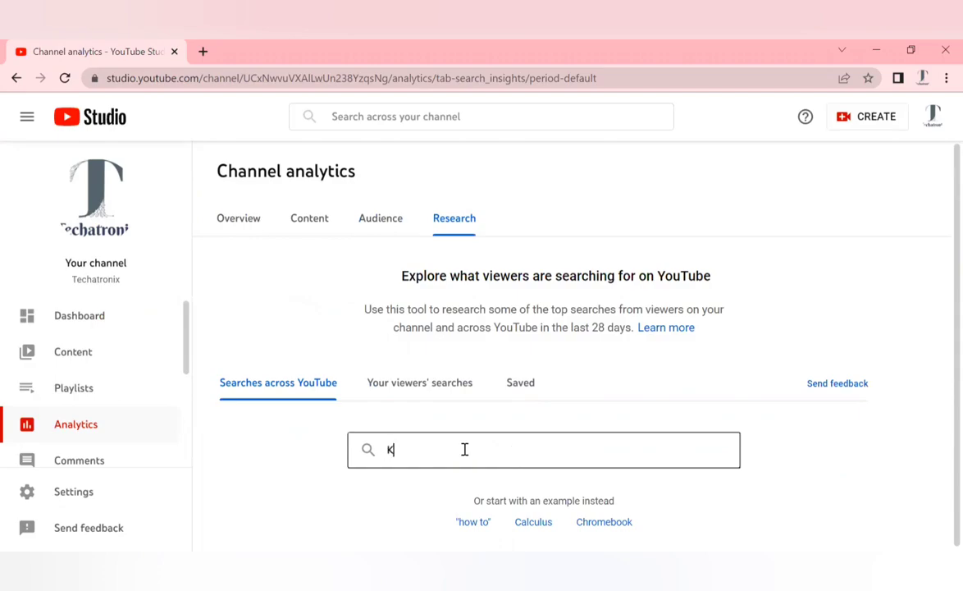
type("GF")
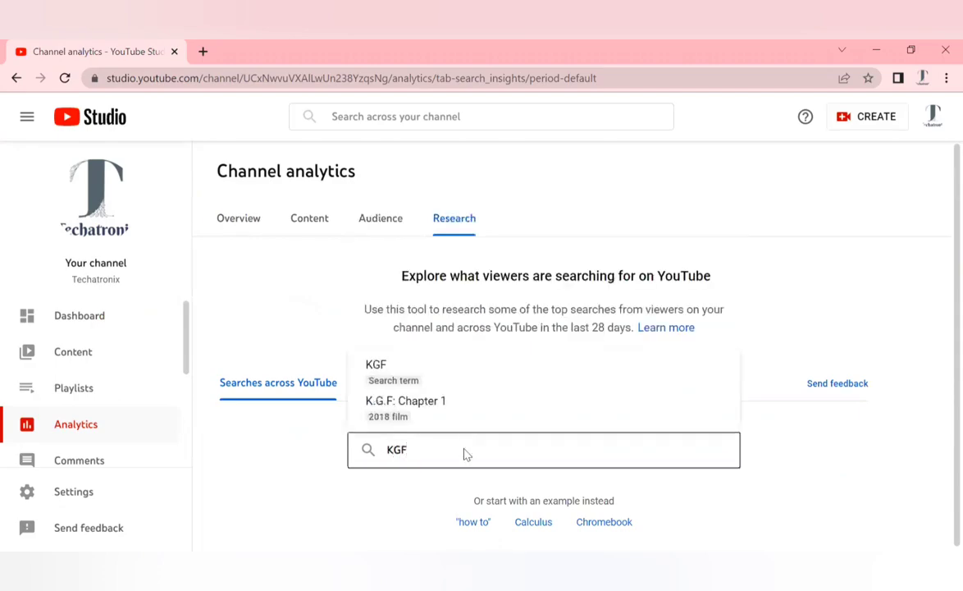
key("Return")
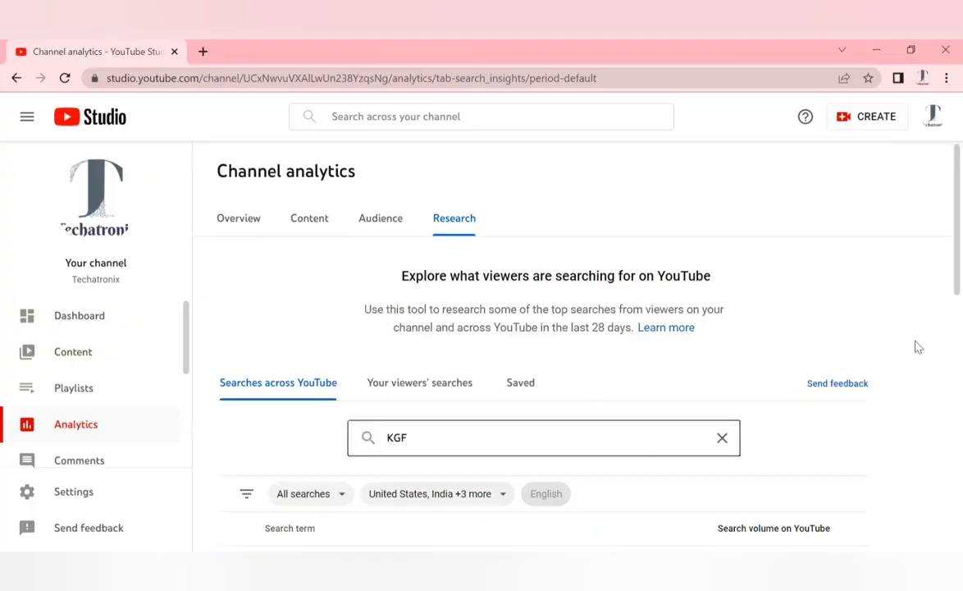
scroll(940, 279, "down", 1)
scroll(940, 307, "down", 1)
scroll(939, 337, "down", 1)
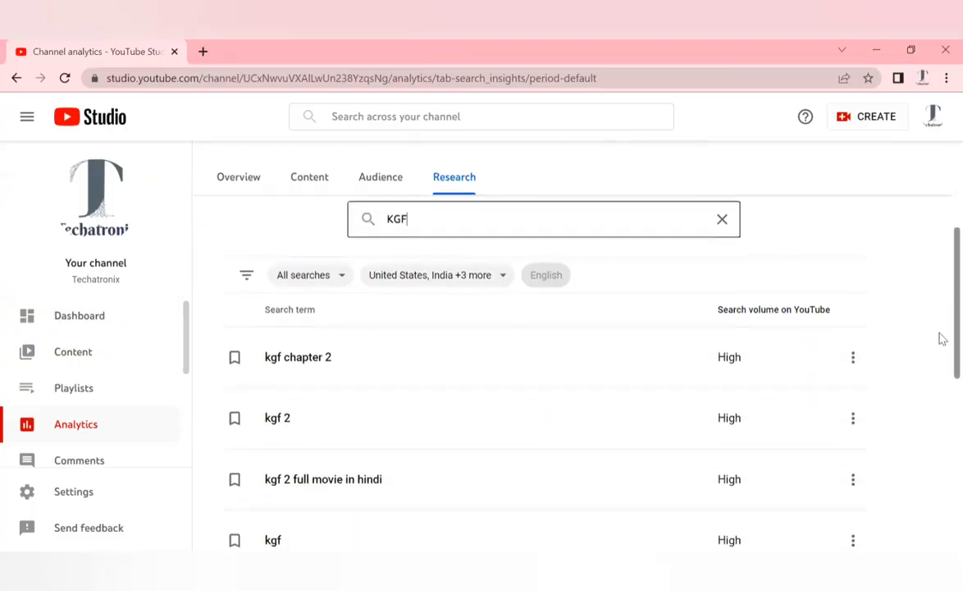
scroll(940, 358, "down", 1)
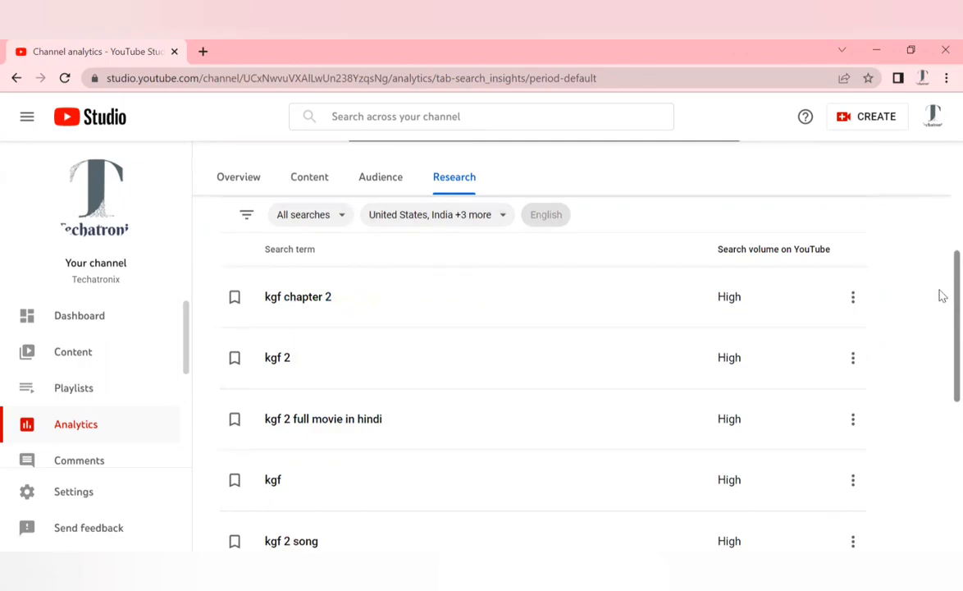
scroll(940, 246, "up", 2)
From the Overview tab, open advanced mode showing 4,170 views and 232 subscribers by video.
scroll(939, 197, "up", 2)
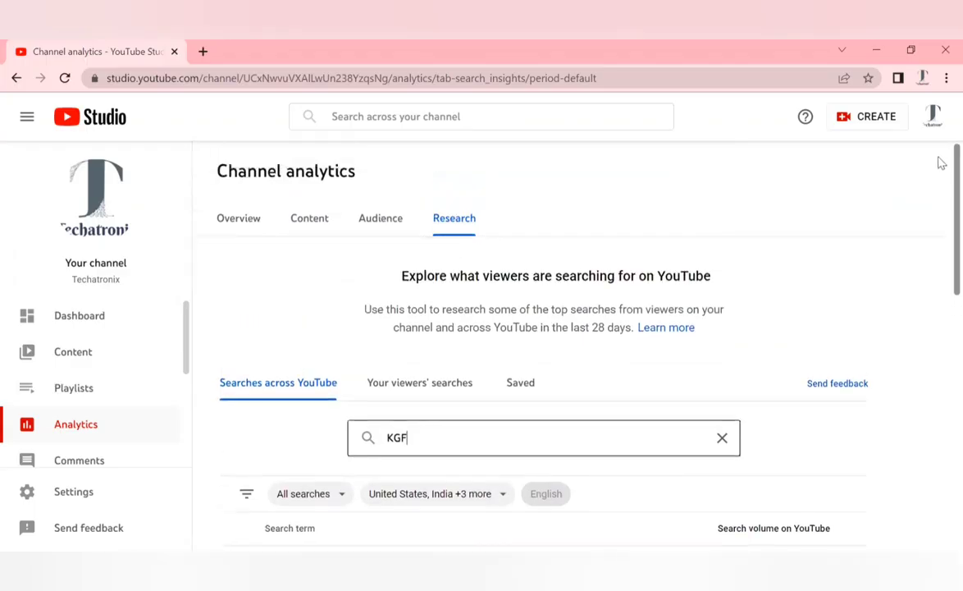
left_click(378, 220)
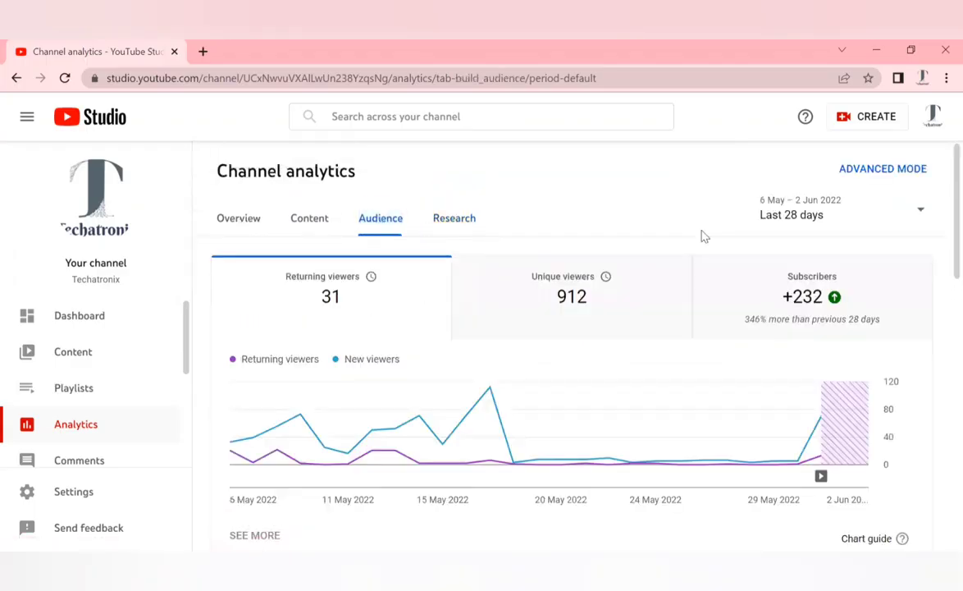
left_click(239, 217)
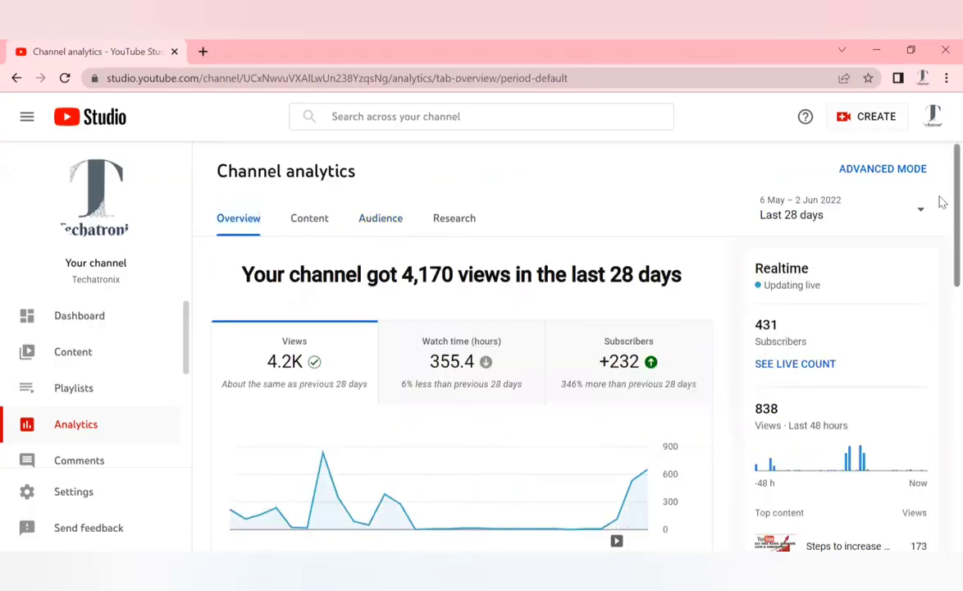
scroll(939, 221, "down", 1)
scroll(820, 295, "down", 2)
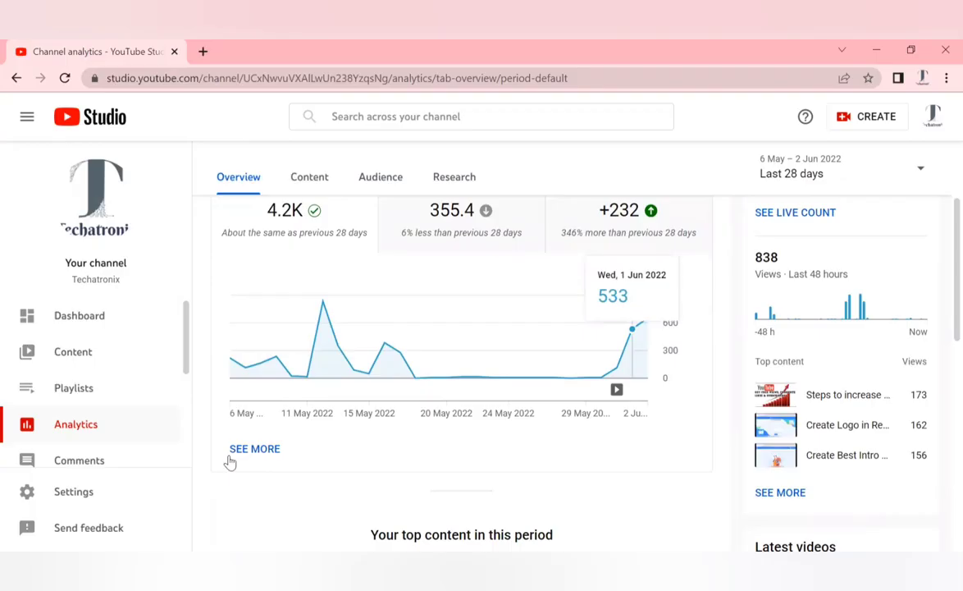
left_click(263, 456)
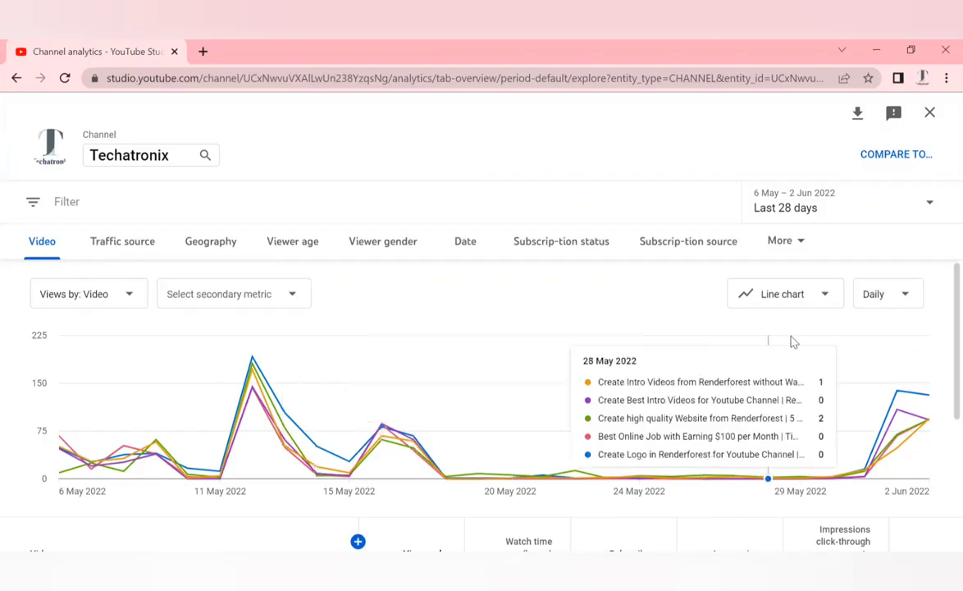
scroll(942, 303, "down", 1)
scroll(940, 312, "down", 1)
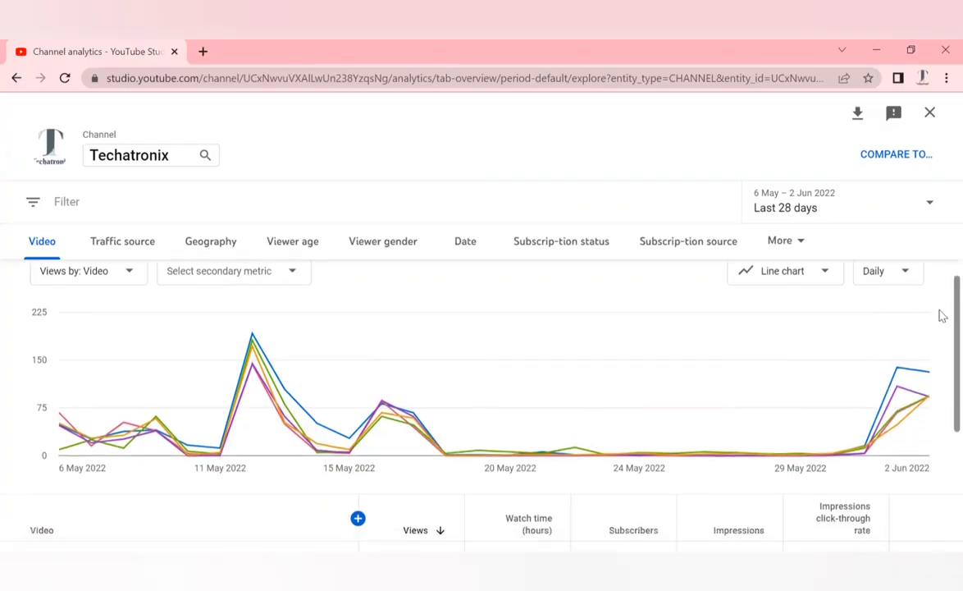
scroll(940, 361, "down", 2)
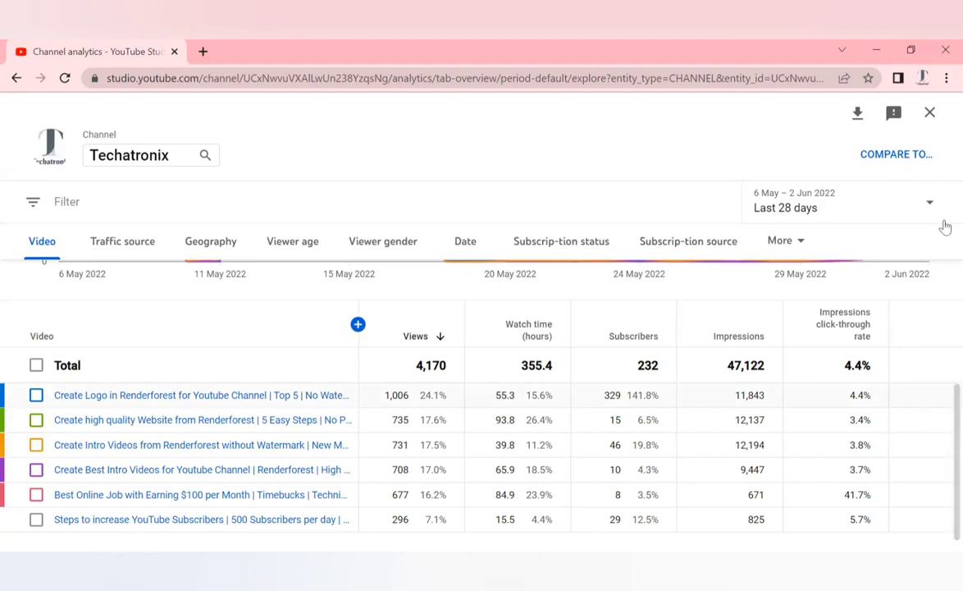
Apply a custom date range of 24–31 May to the per-video report.
left_click(797, 209)
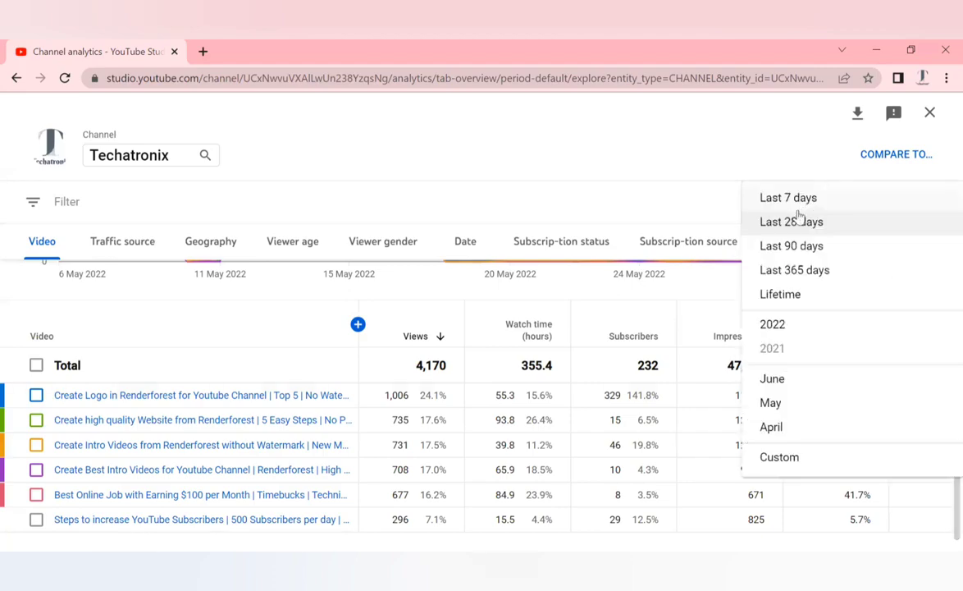
left_click(787, 460)
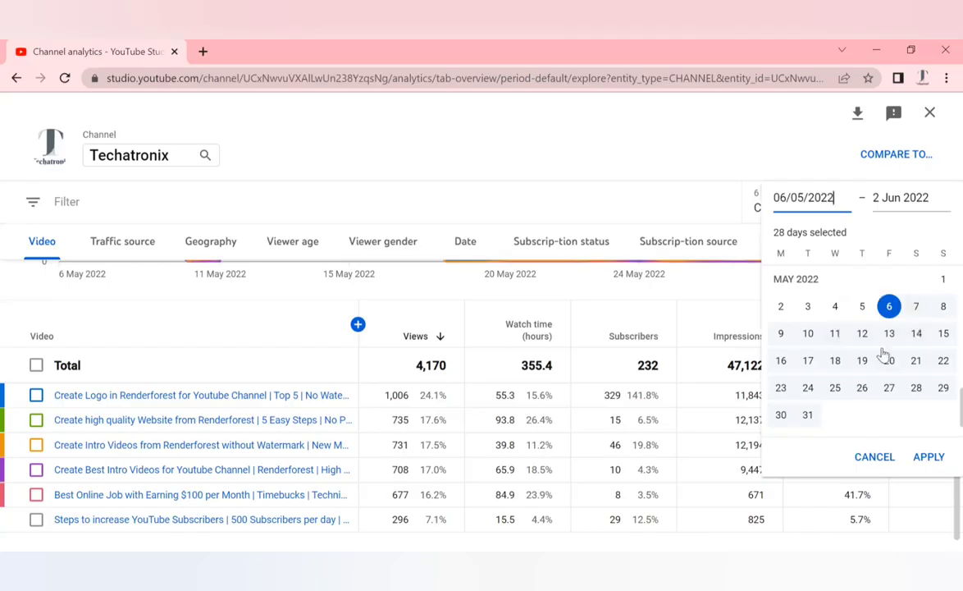
left_click(862, 334)
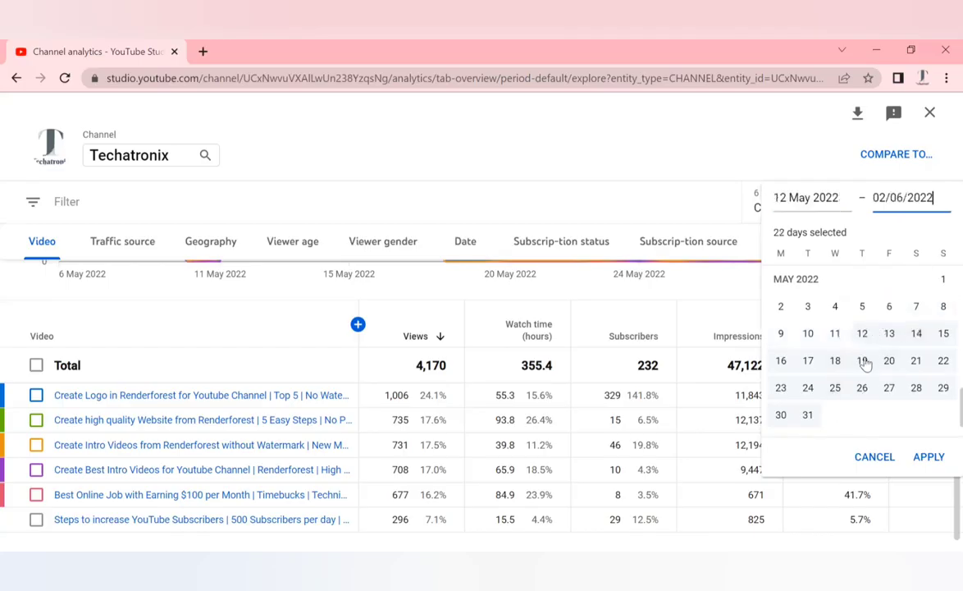
left_click(804, 394)
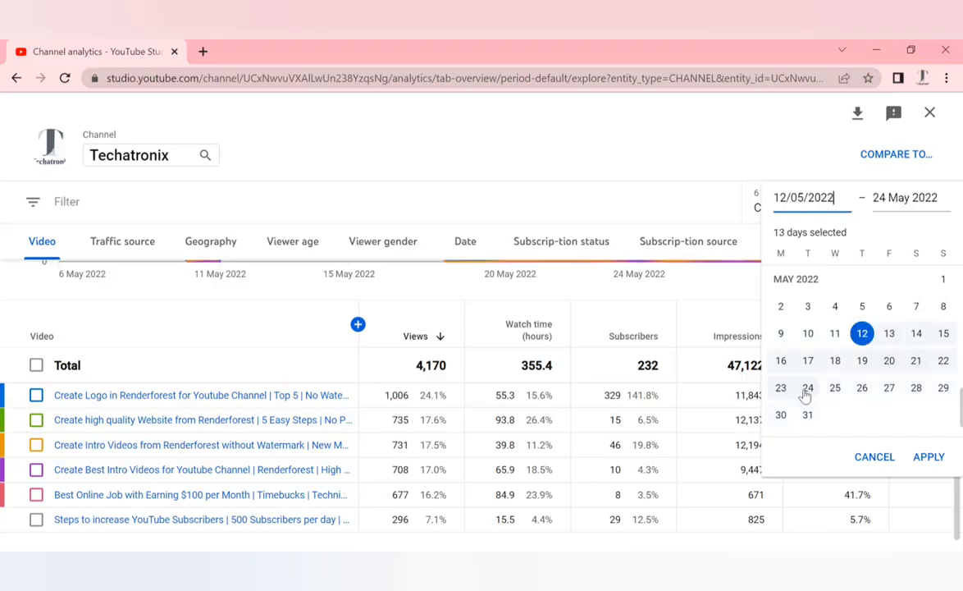
left_click(808, 390)
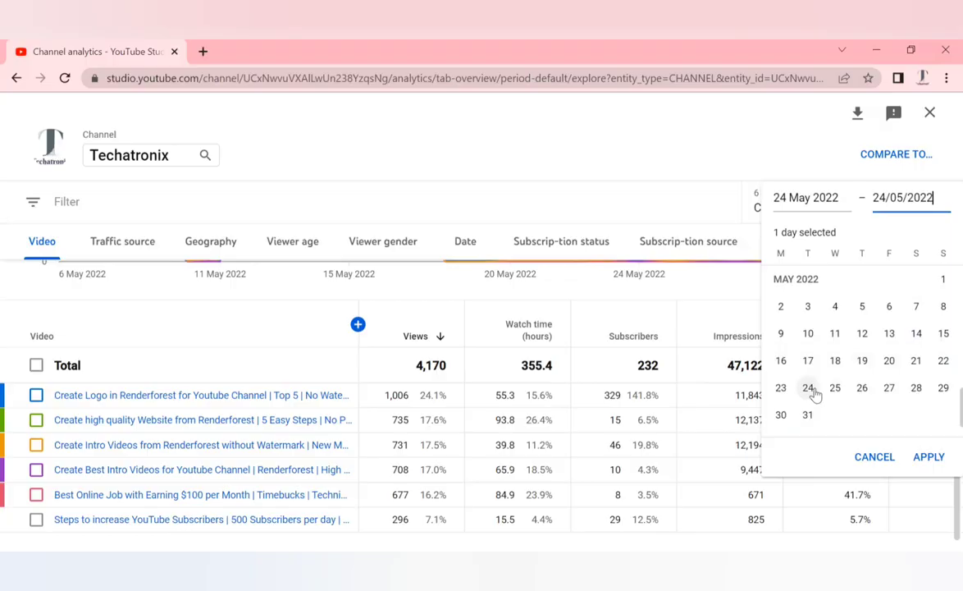
left_click(807, 414)
left_click(942, 459)
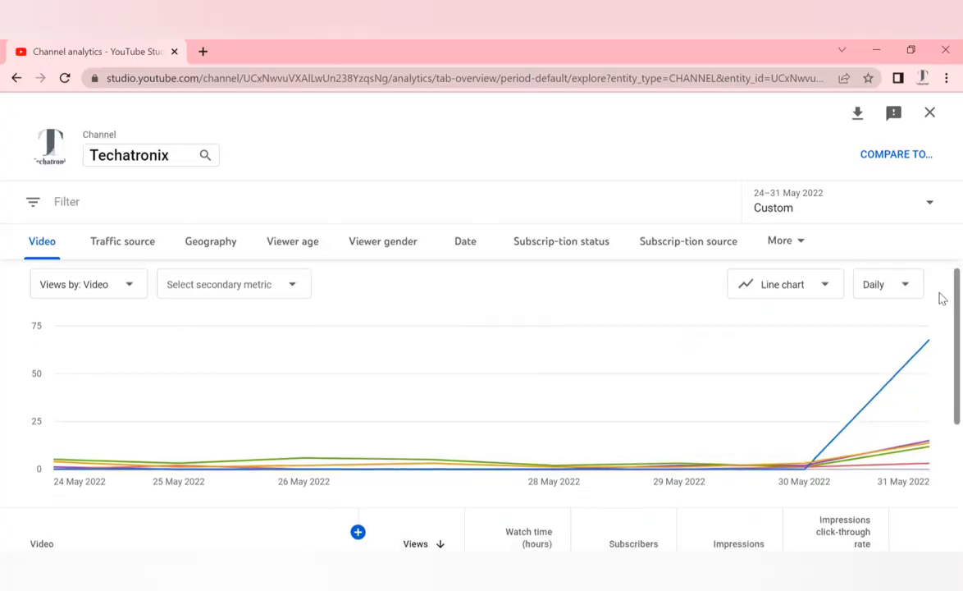
scroll(940, 344, "down", 3)
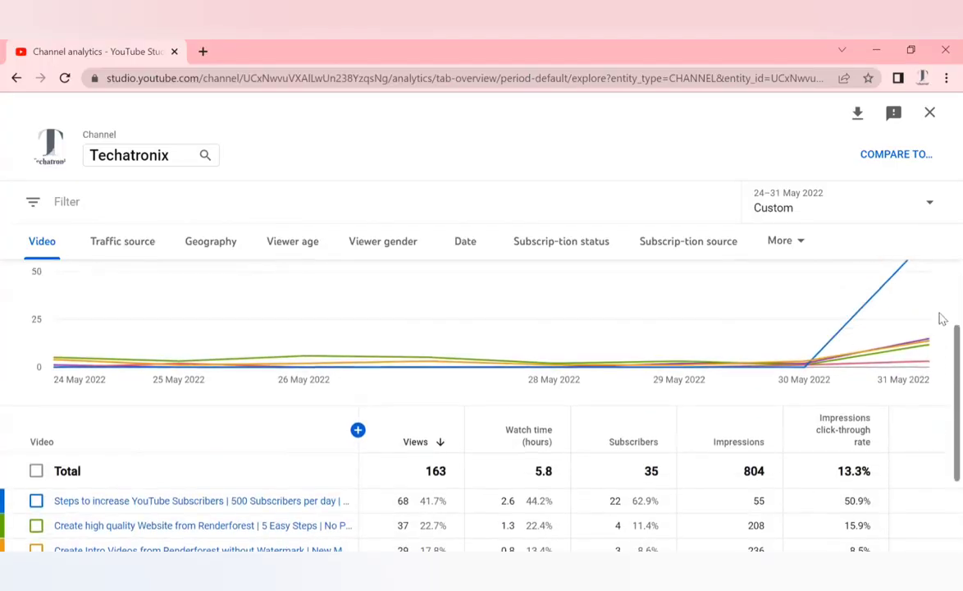
scroll(939, 328, "up", 3)
Switch the date range to Last 28 days and review the per-video table.
left_click(819, 206)
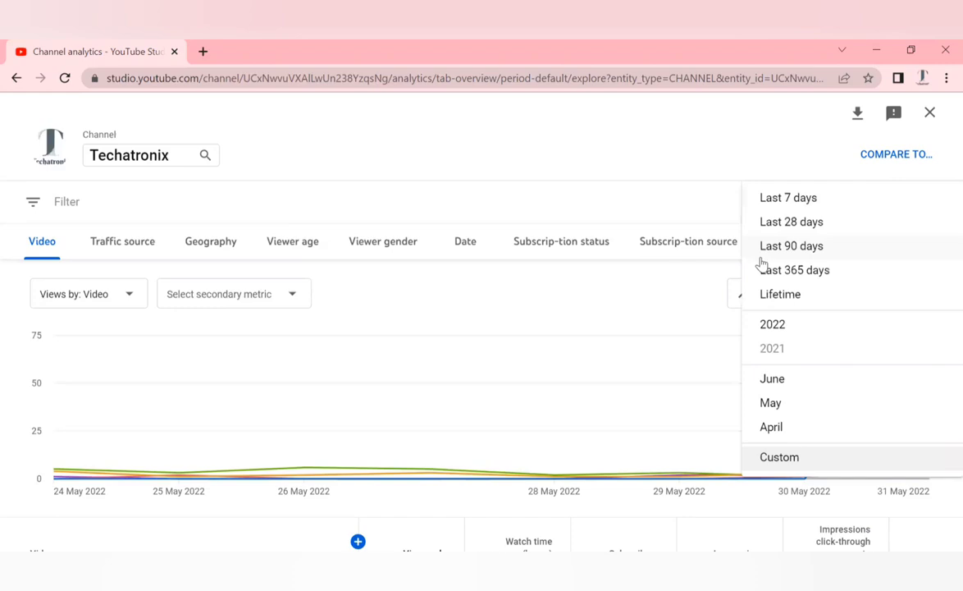
left_click(778, 228)
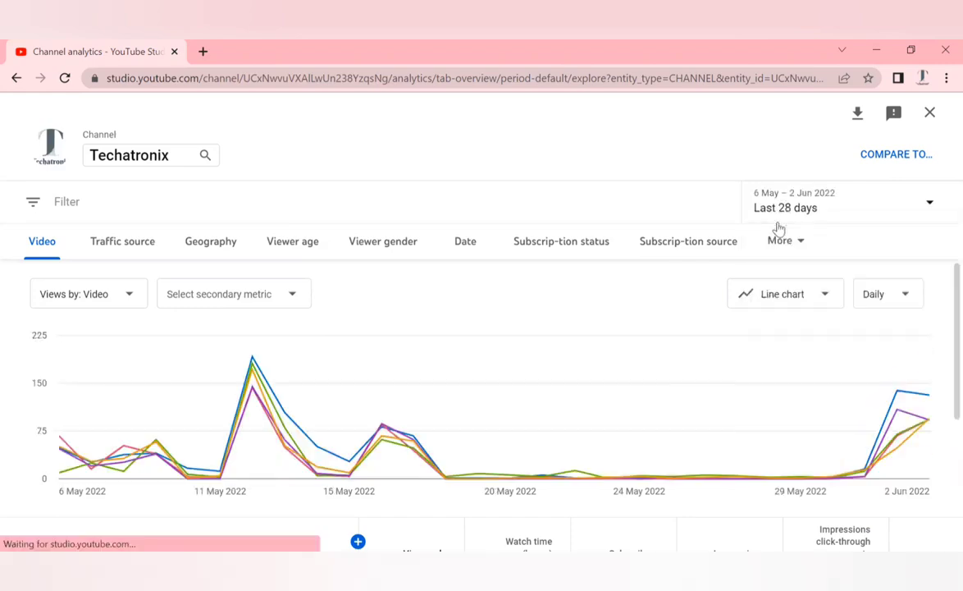
mouse_move(251, 360)
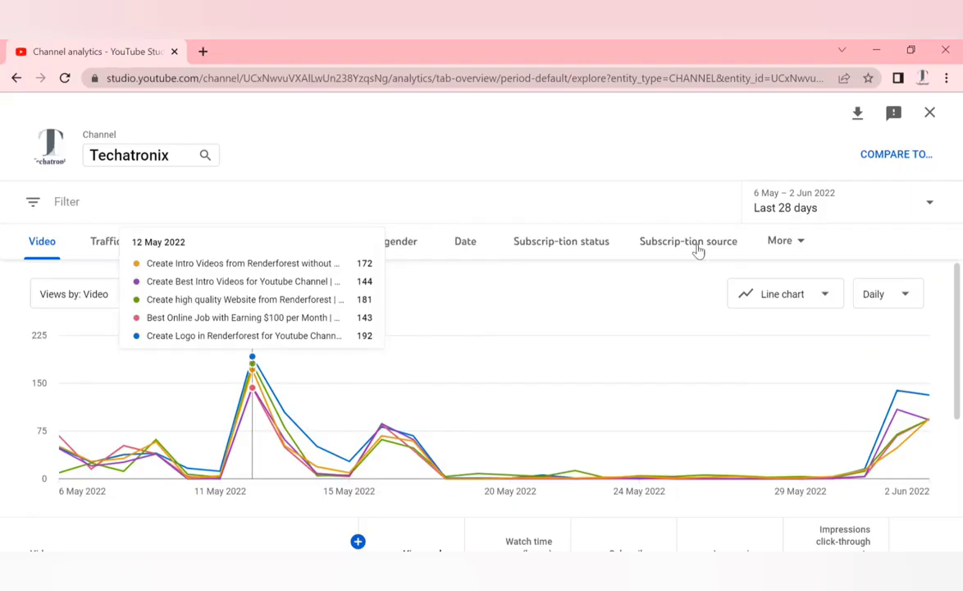
scroll(941, 328, "down", 1)
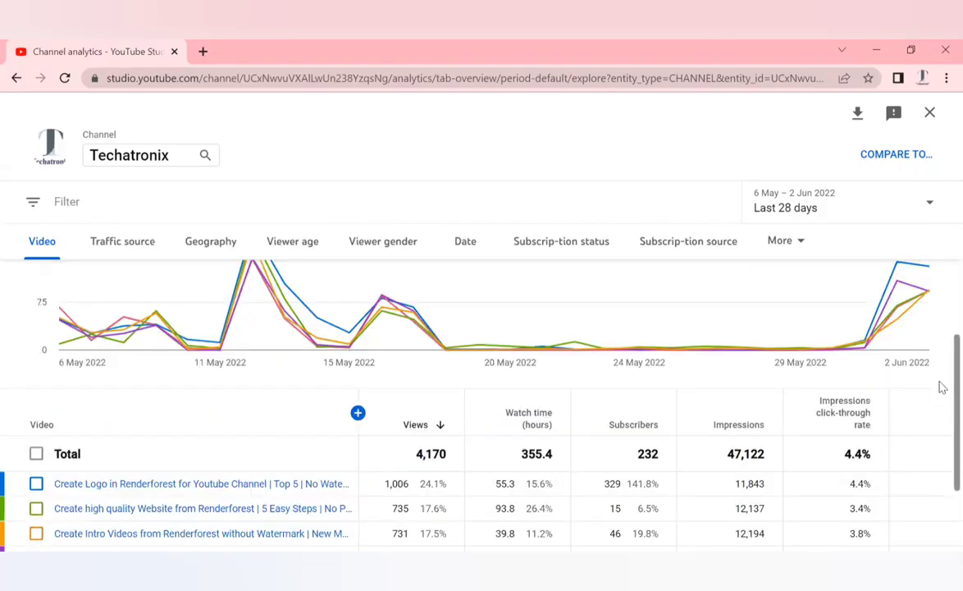
scroll(941, 387, "down", 1)
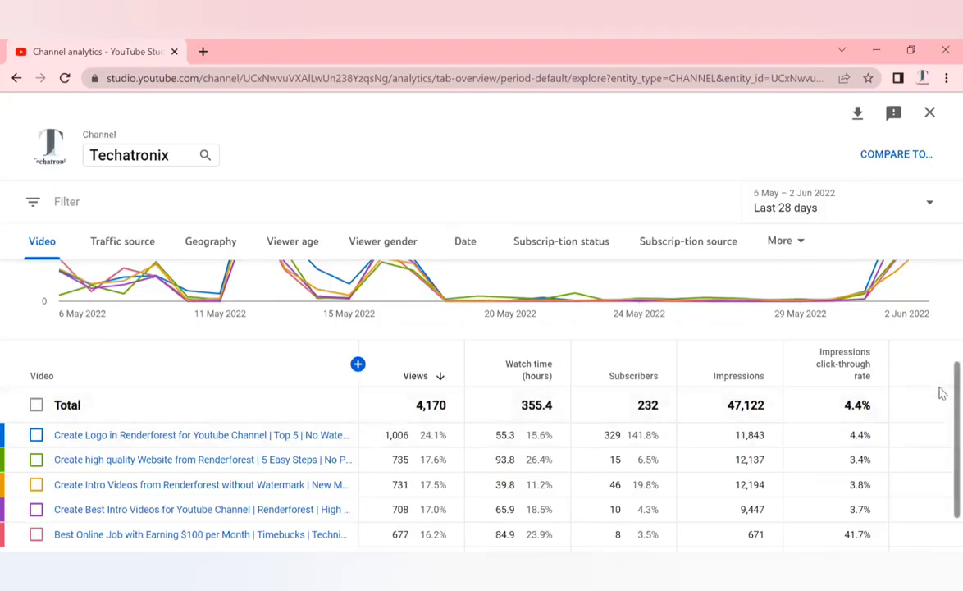
scroll(942, 395, "up", 3)
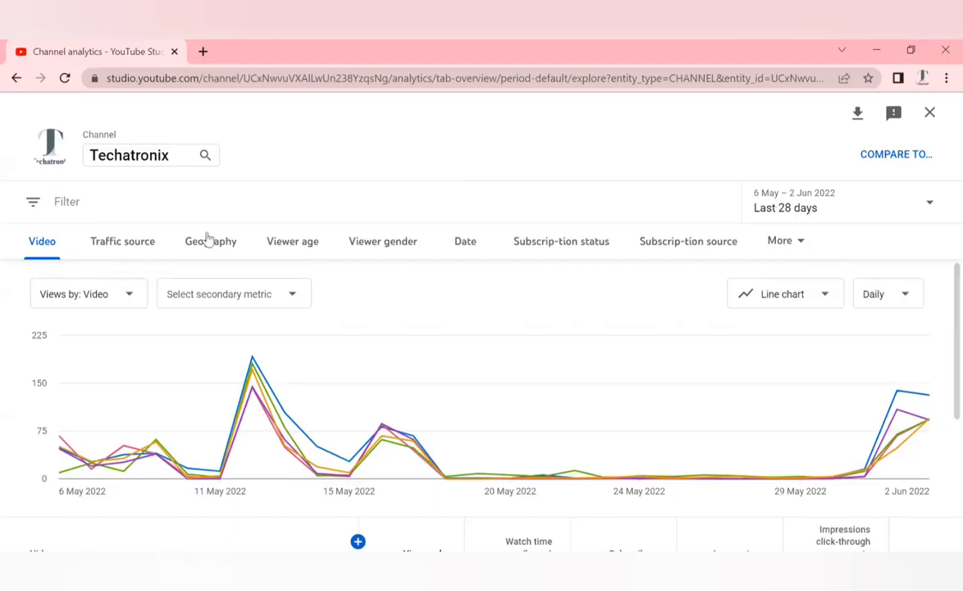
Show the Geography breakdown, charting Watch time (hours) with Views as the second metric.
left_click(208, 239)
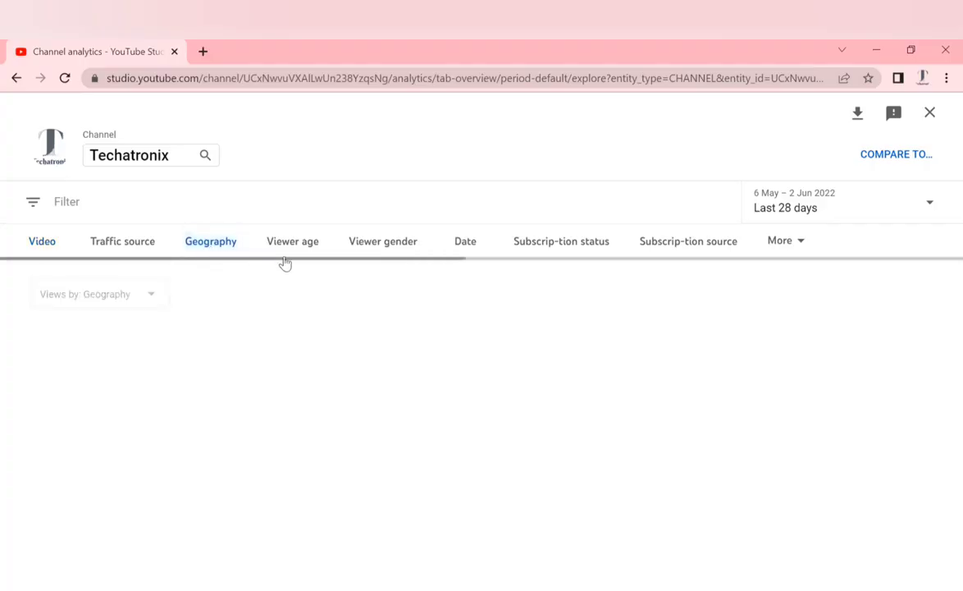
left_click(258, 297)
mouse_move(226, 351)
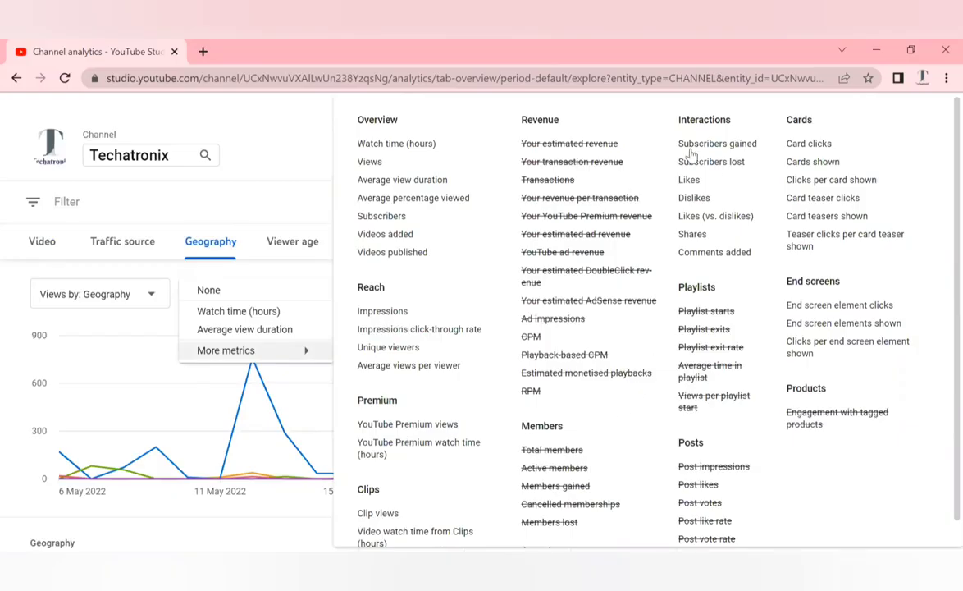
left_click(371, 163)
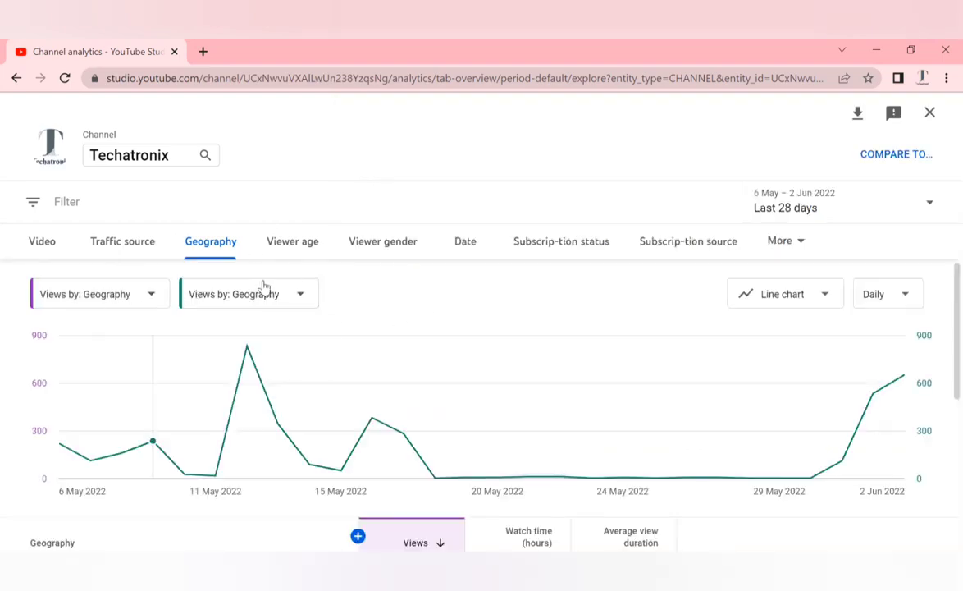
left_click(100, 294)
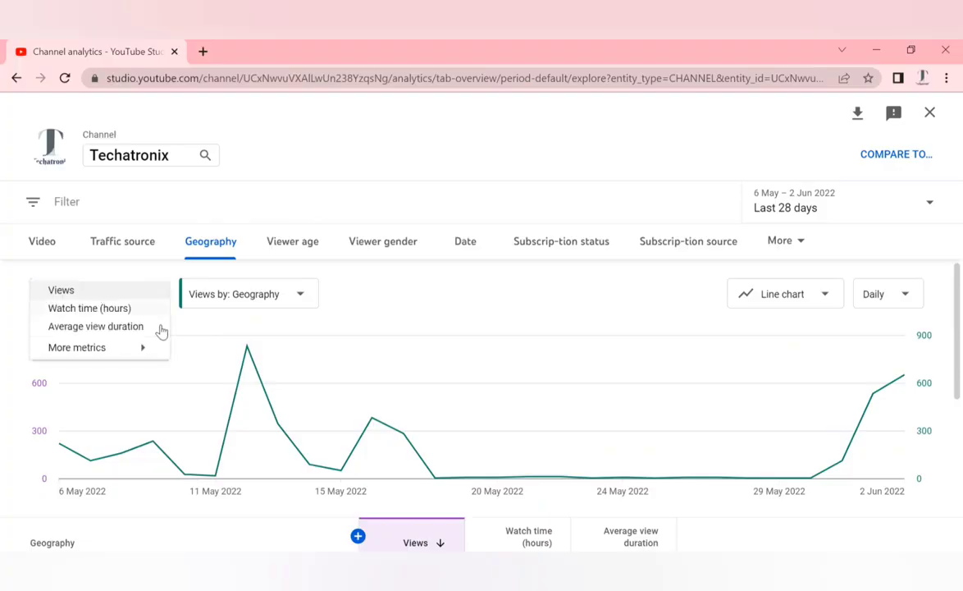
left_click(82, 310)
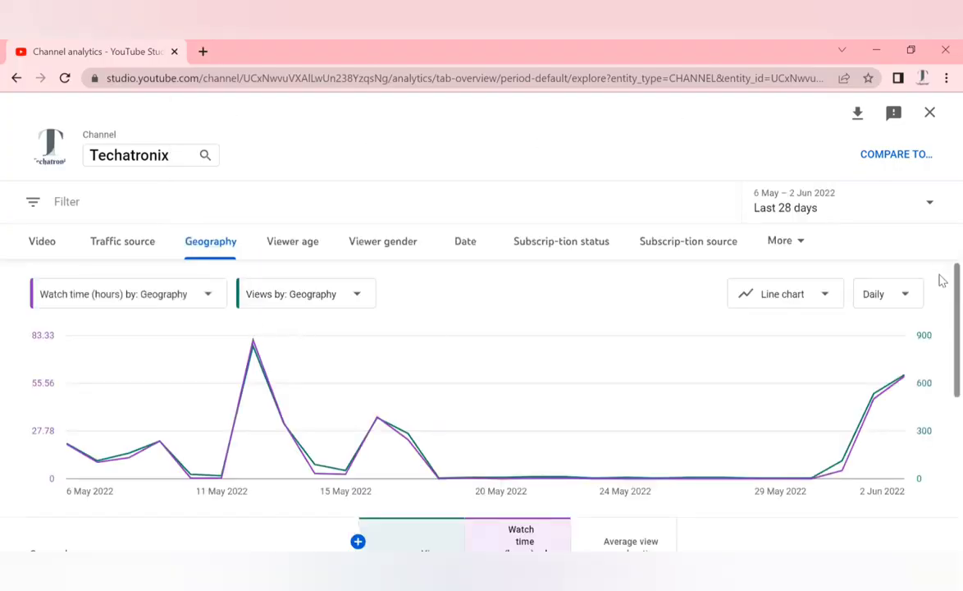
scroll(941, 352, "down", 2)
scroll(940, 369, "down", 2)
scroll(935, 385, "down", 1)
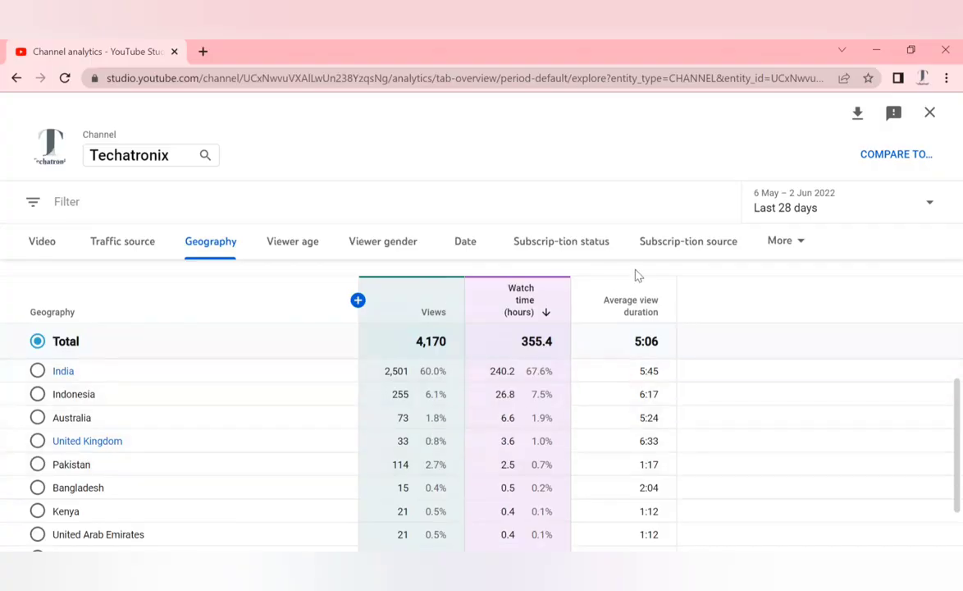
Set the Geography report's date range to Last 90 days and review the country table.
left_click(881, 205)
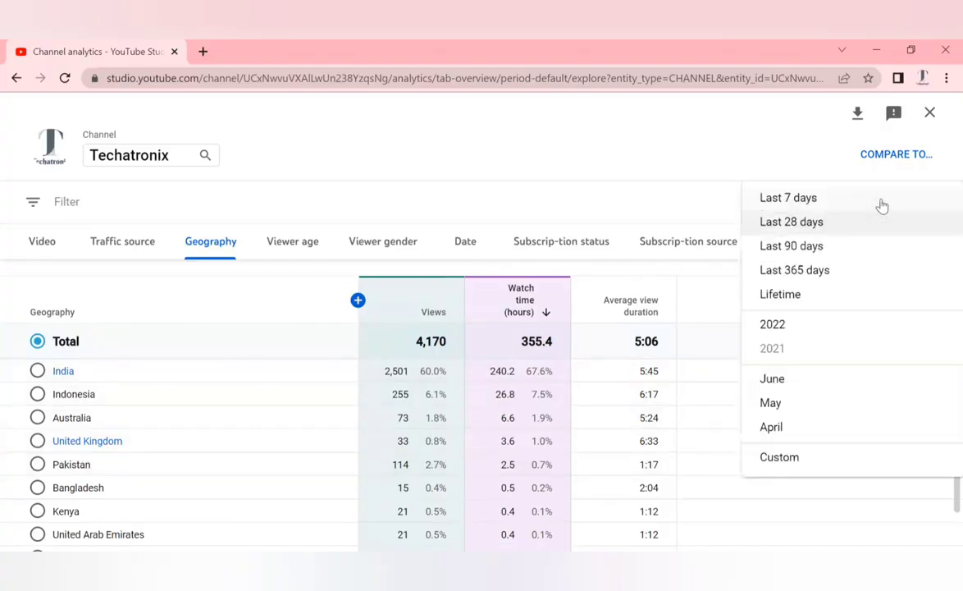
left_click(809, 245)
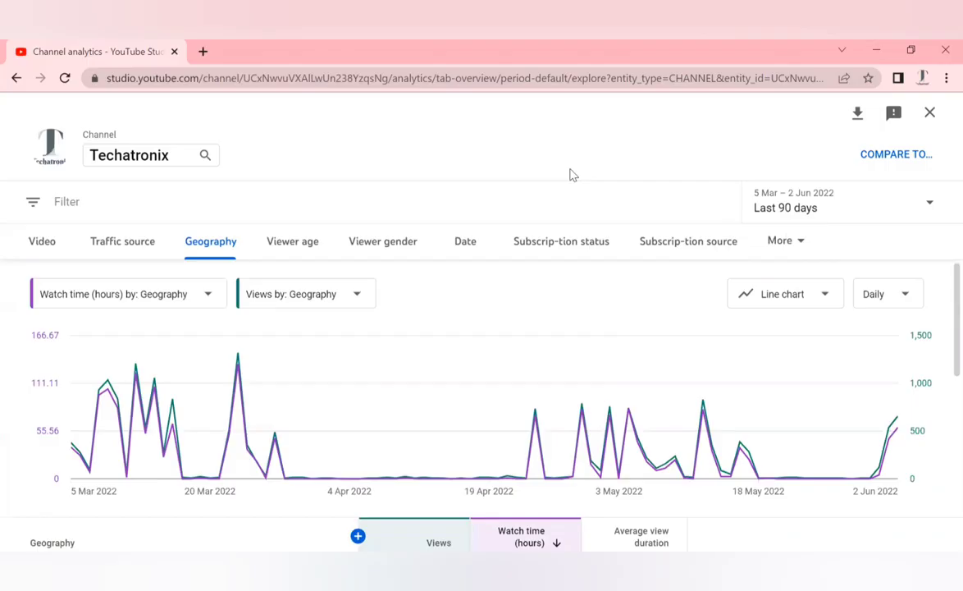
scroll(942, 344, "down", 1)
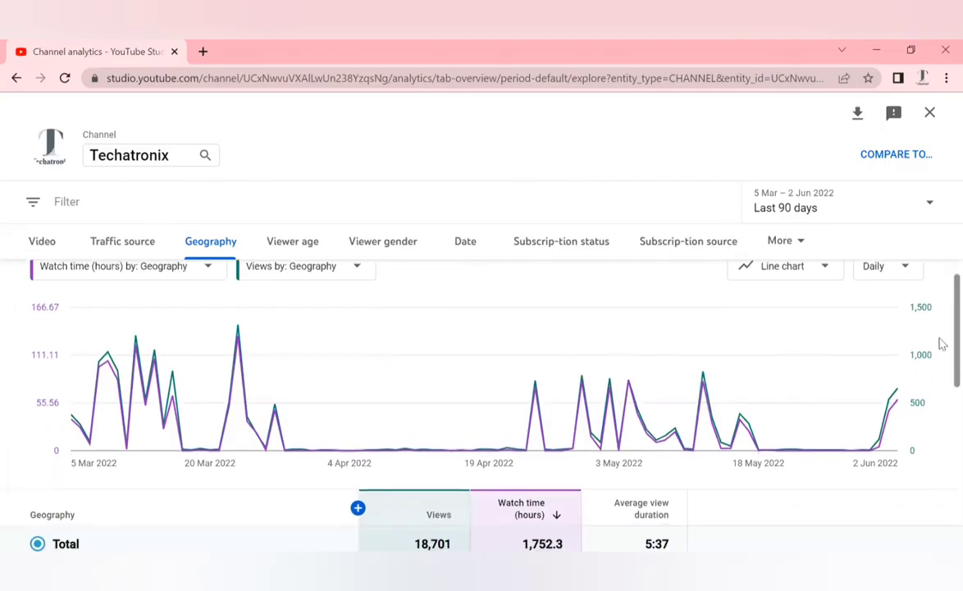
scroll(942, 352, "down", 2)
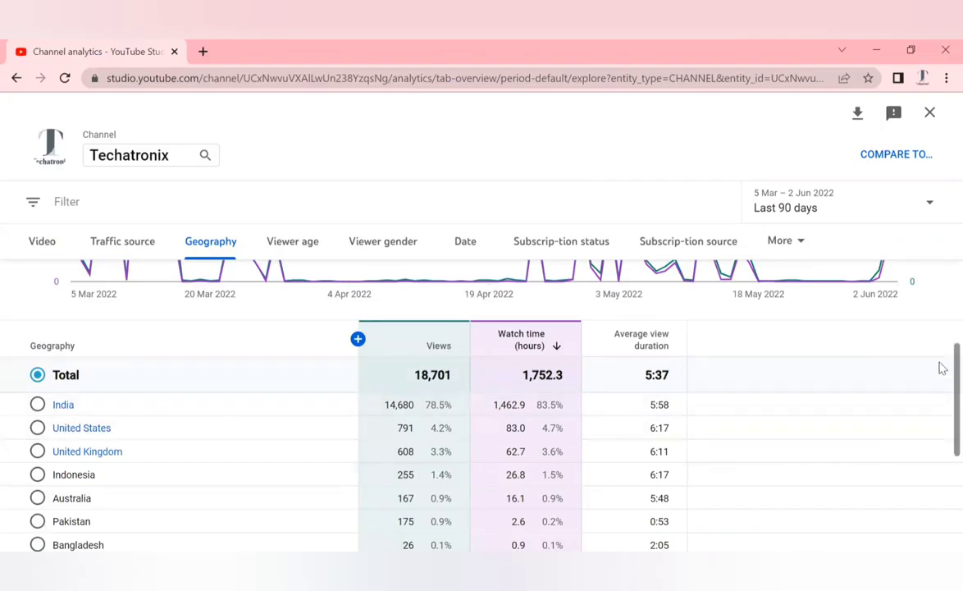
scroll(941, 368, "up", 3)
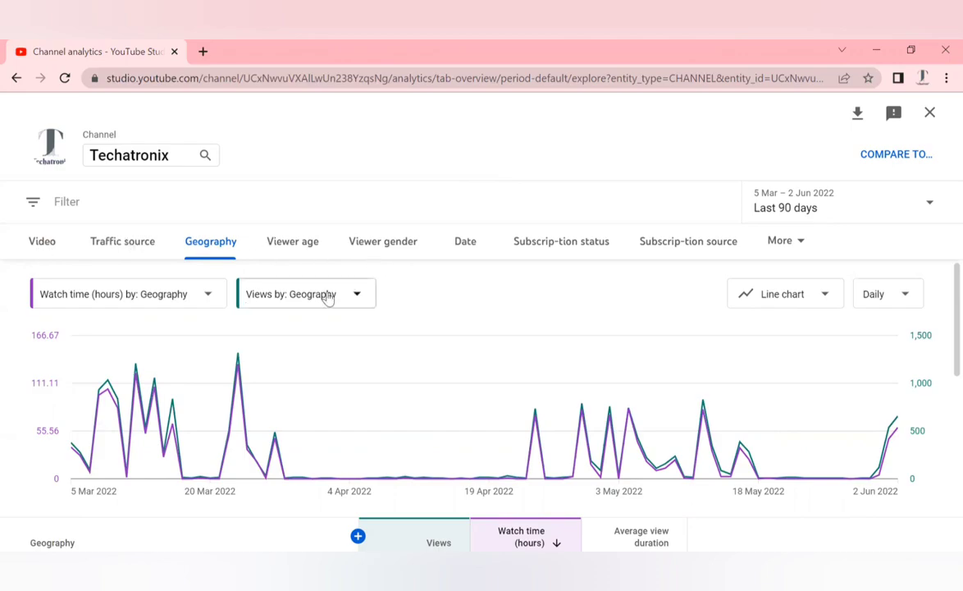
Replace Views with Subscribers, from More metrics, as the second chart metric.
left_click(283, 301)
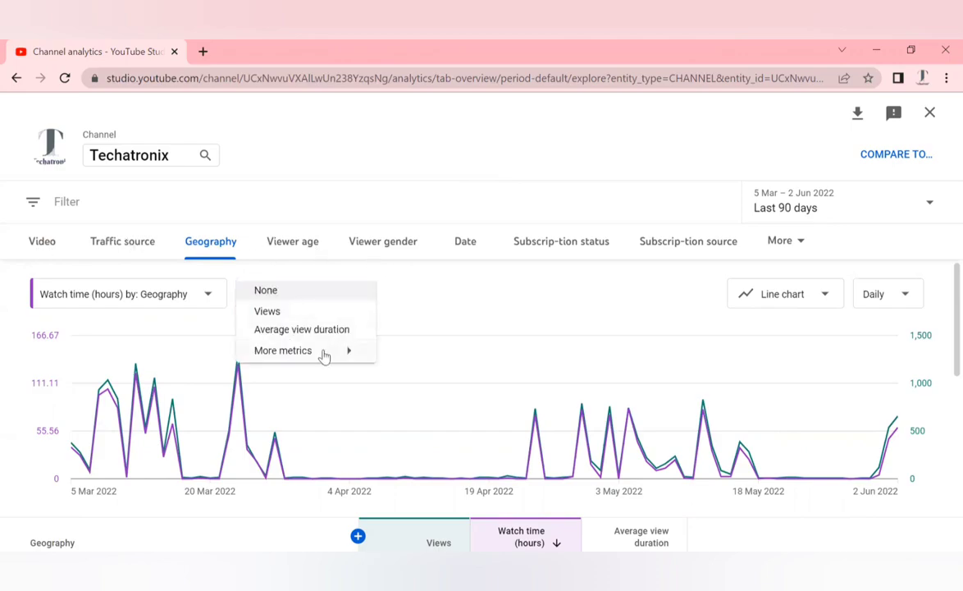
left_click(324, 353)
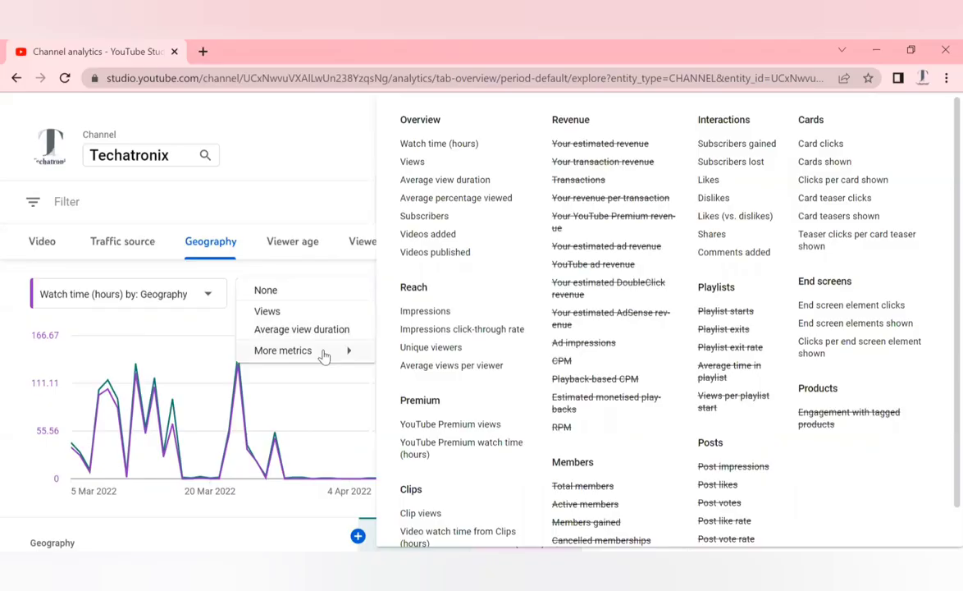
left_click(425, 217)
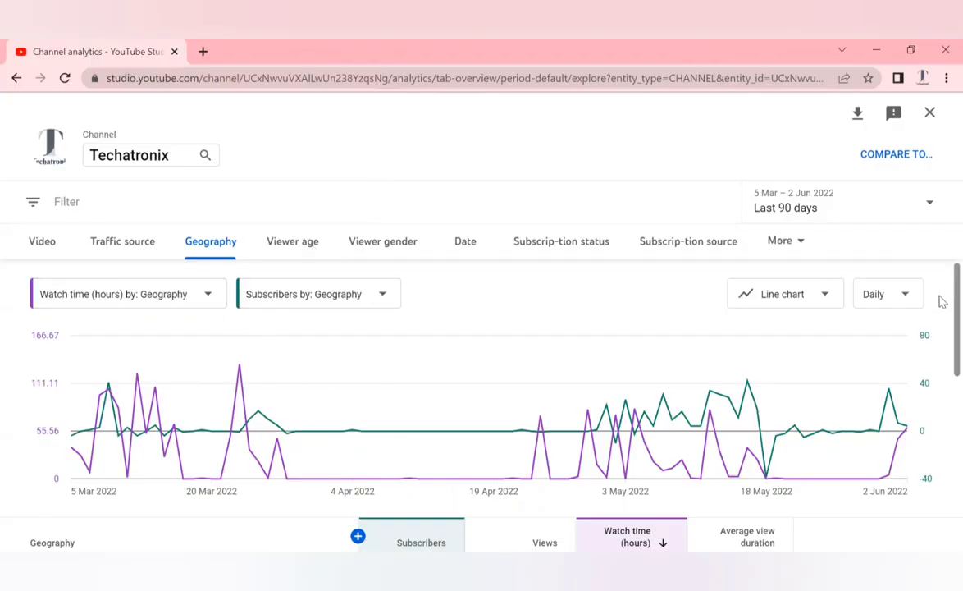
scroll(940, 328, "down", 2)
scroll(940, 391, "down", 1)
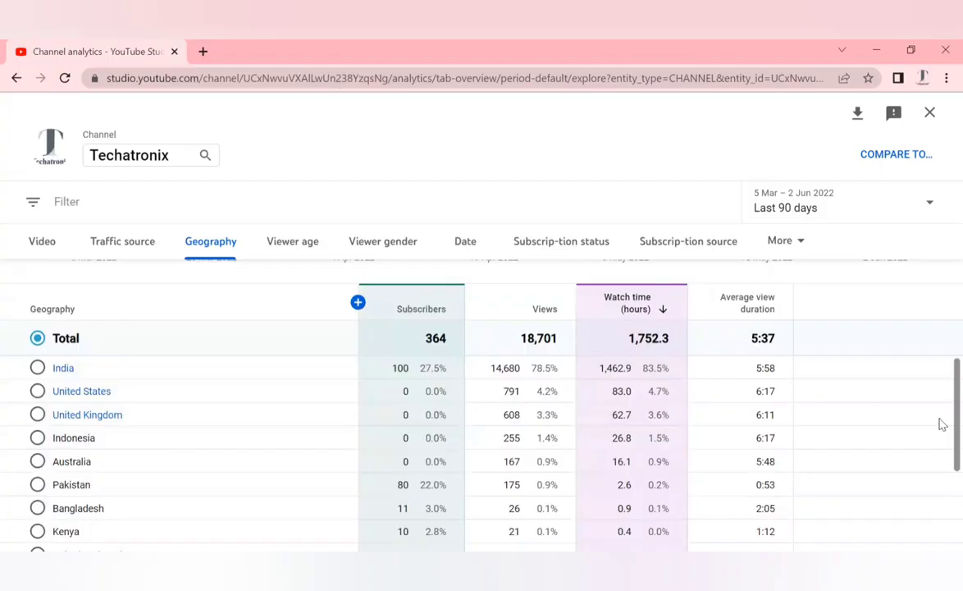
Scroll through the 90-day Geography country table and back up to the chart.
scroll(939, 451, "down", 2)
scroll(942, 492, "down", 1)
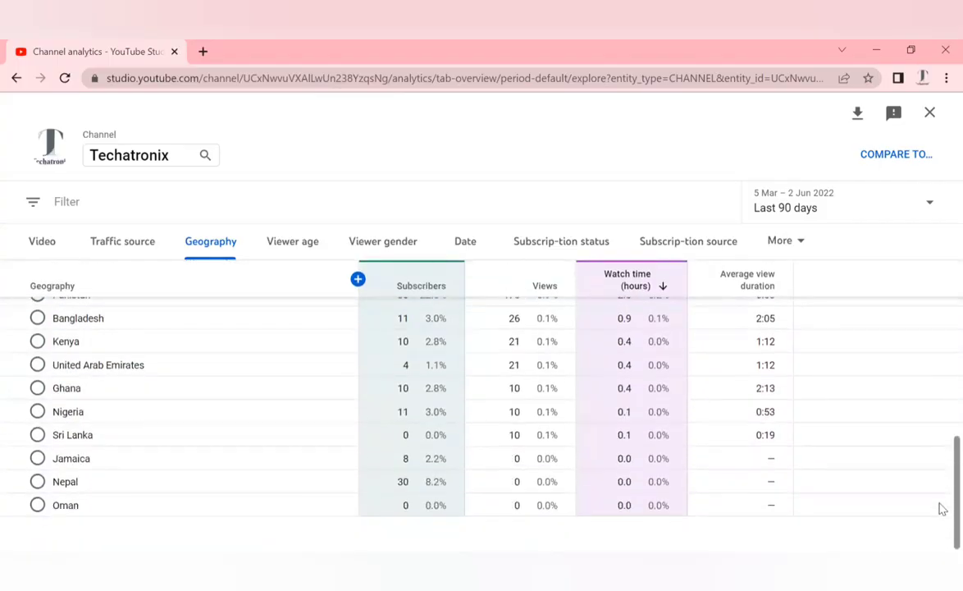
scroll(939, 507, "up", 1)
scroll(940, 460, "up", 2)
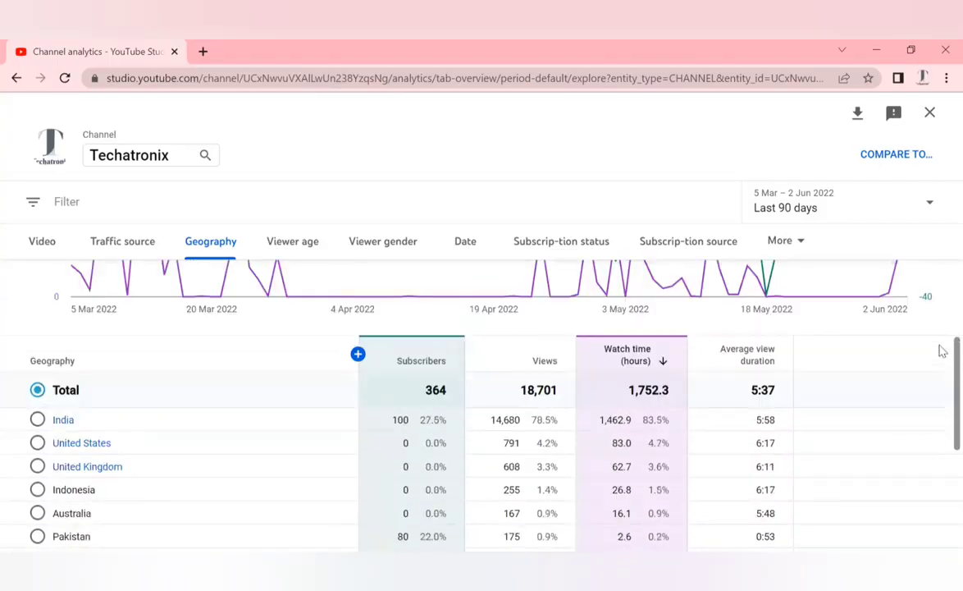
scroll(939, 347, "up", 2)
scroll(940, 378, "down", 2)
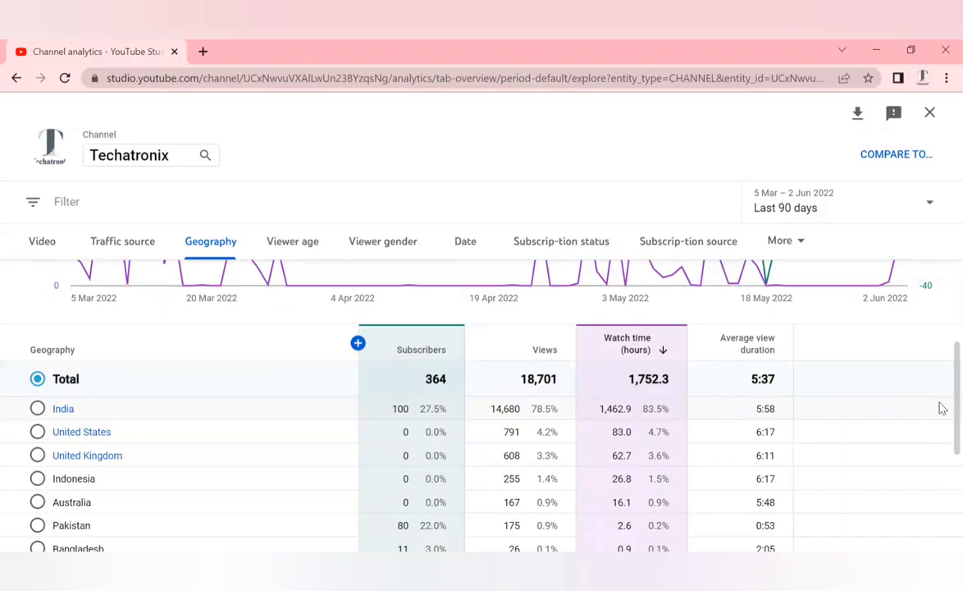
scroll(939, 398, "up", 2)
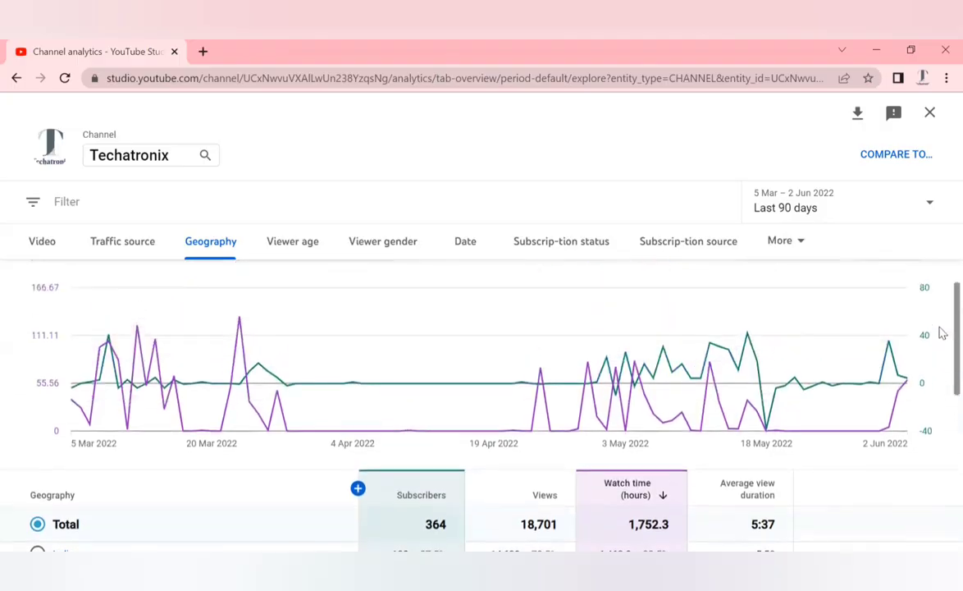
scroll(940, 333, "up", 1)
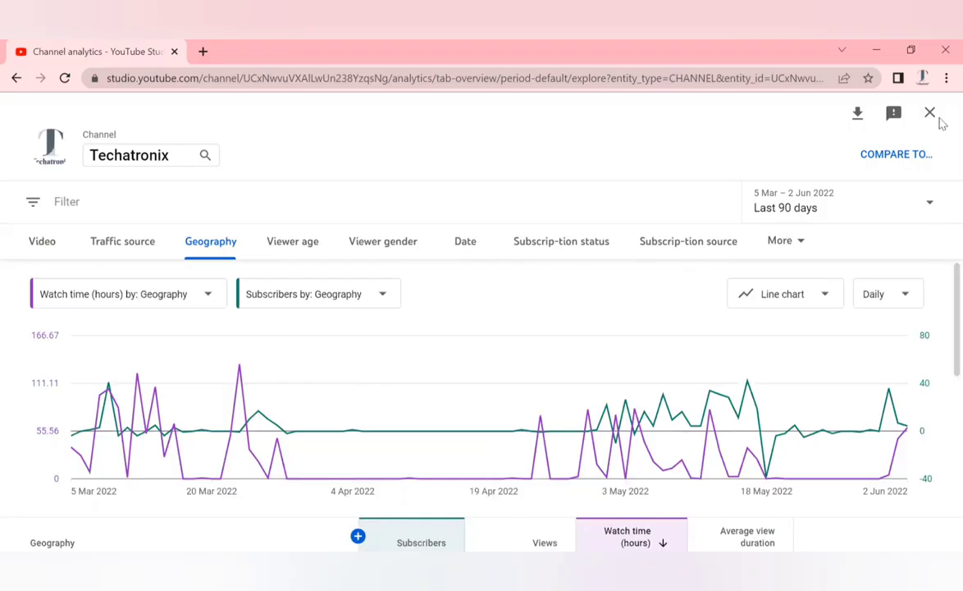
Open and close the date-range options, leaving the report on Last 90 days.
left_click(820, 211)
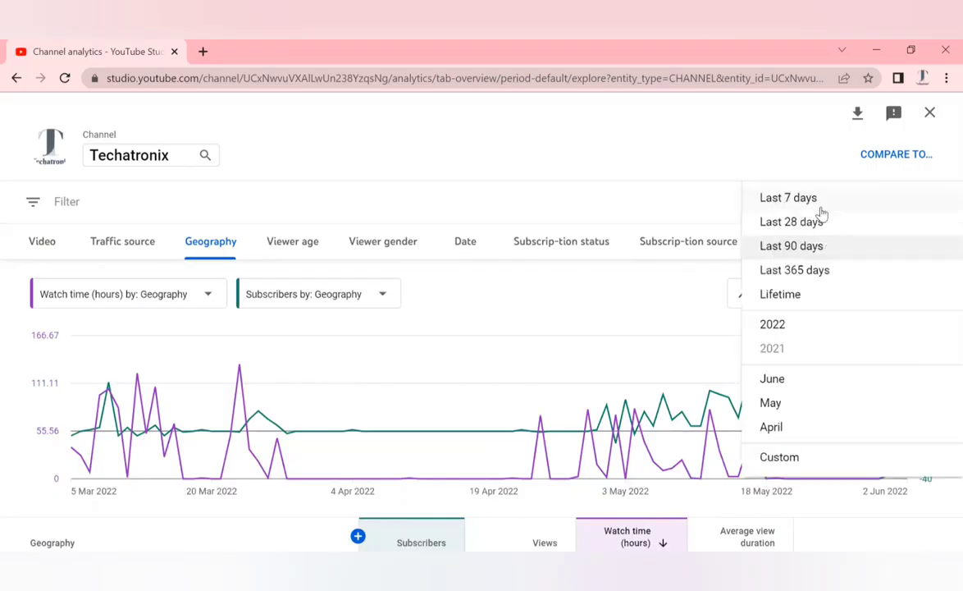
left_click(619, 201)
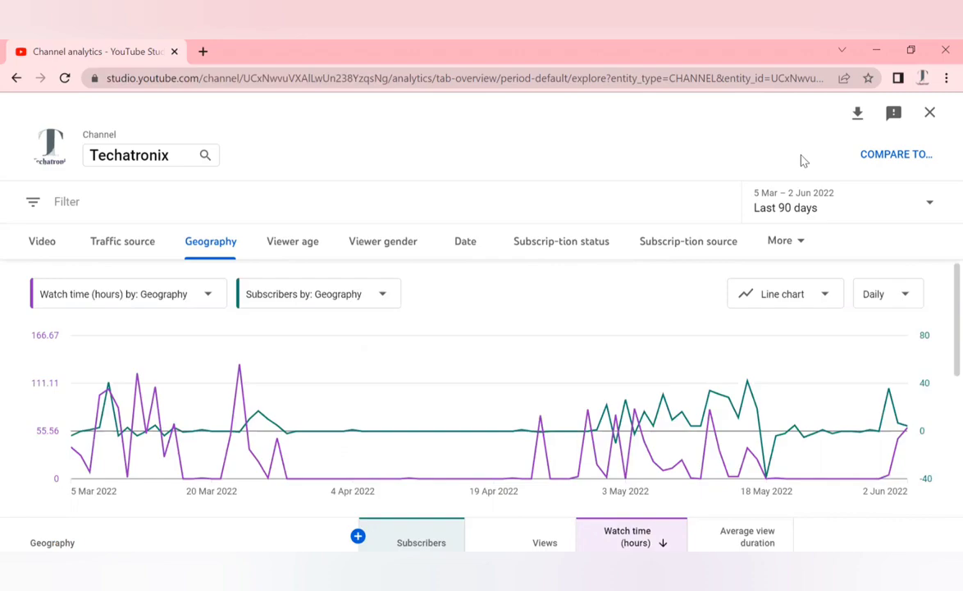
Open the second-metric list beside watch time on the Geography chart to browse more metrics.
left_click(295, 295)
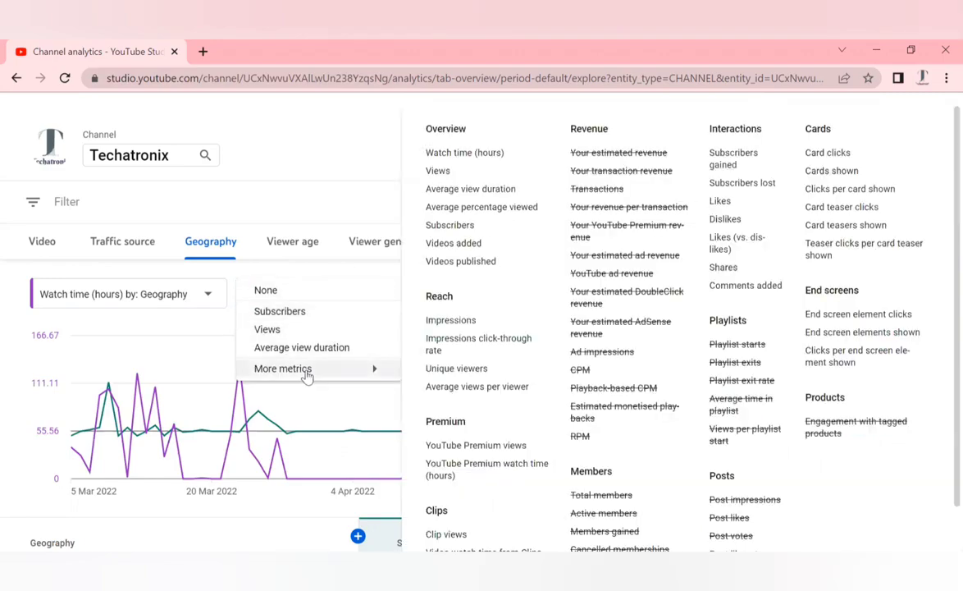